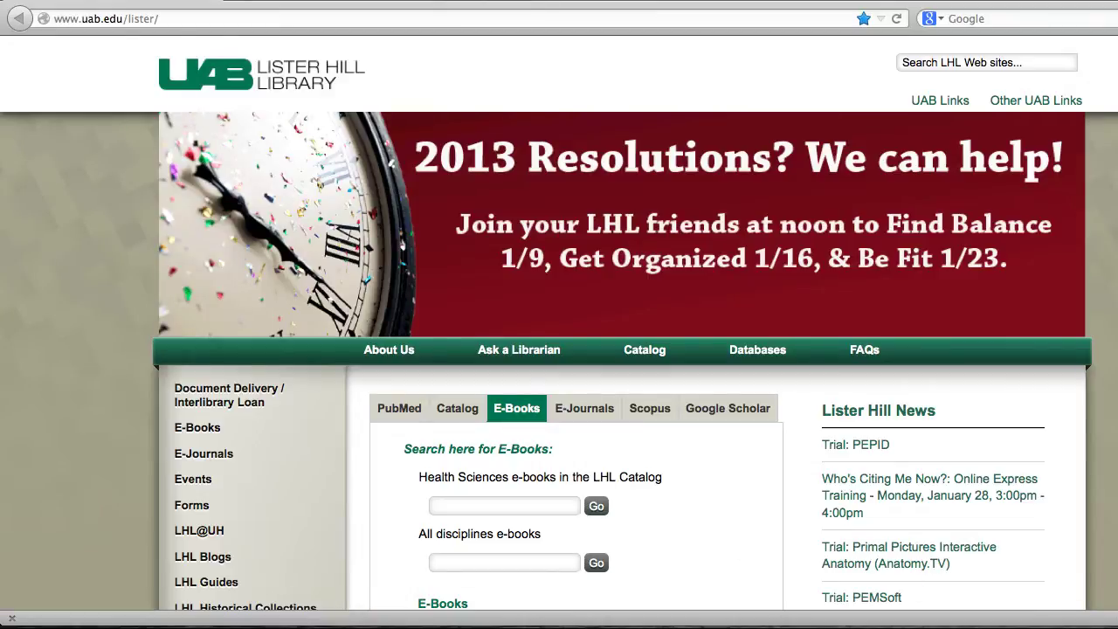
- Open the Zotero pane in Firefox with Super+Shift+Z to show the Book Chapter collection
{"action": "key", "text": "super+shift+z"}
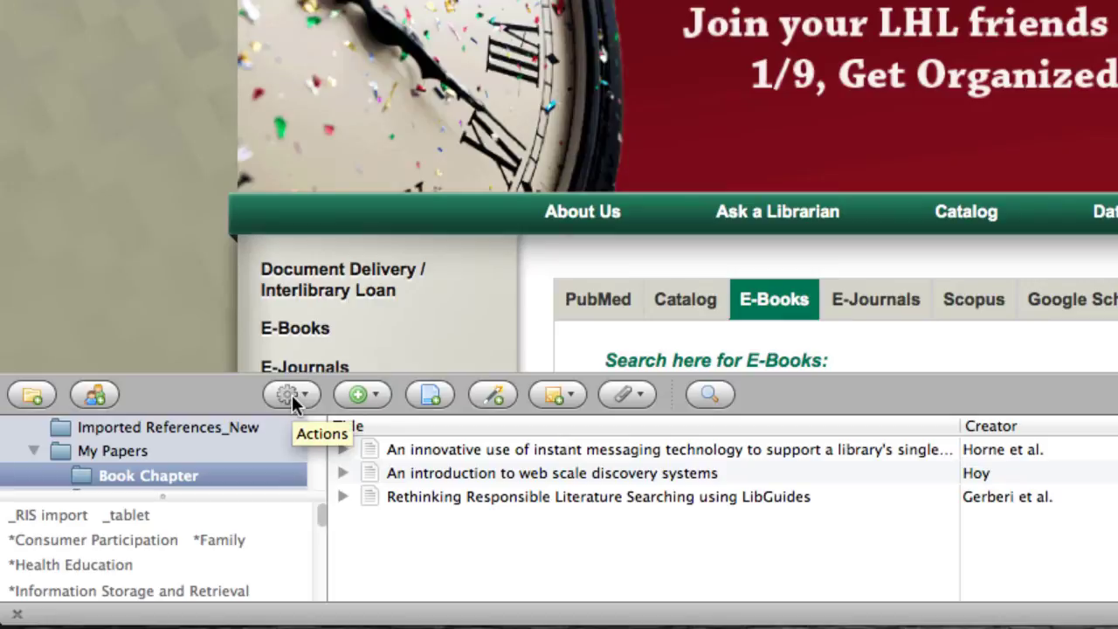
- Open Zotero Preferences to the Cite section's Styles list of installed citation styles
{"action": "left_click", "coordinate": [295, 399]}
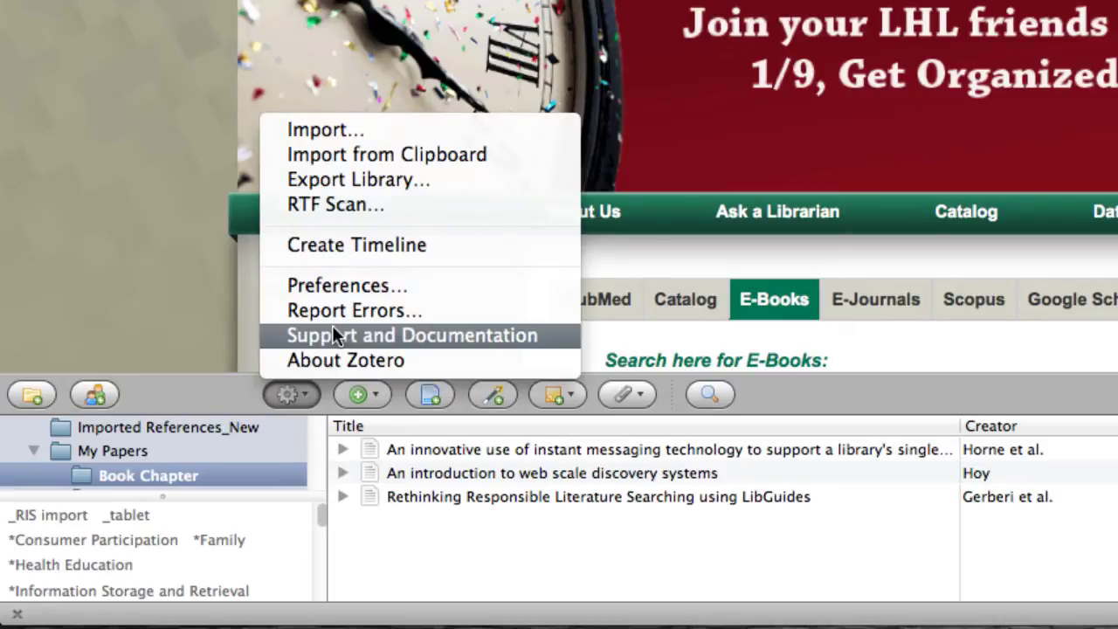
{"action": "left_click", "coordinate": [355, 288]}
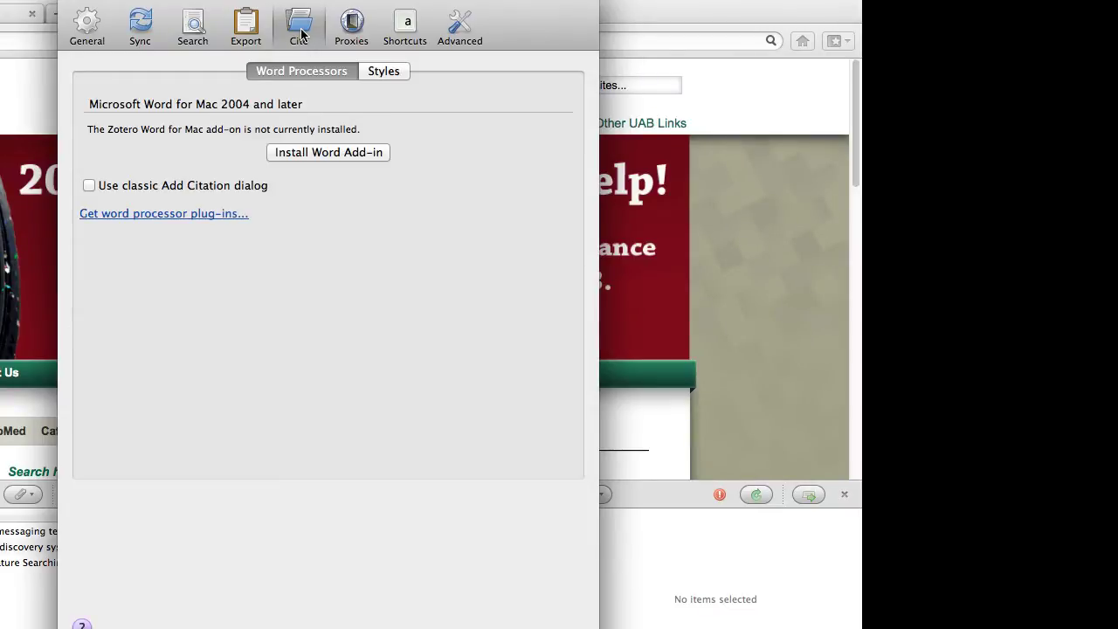
{"action": "left_click", "coordinate": [387, 72]}
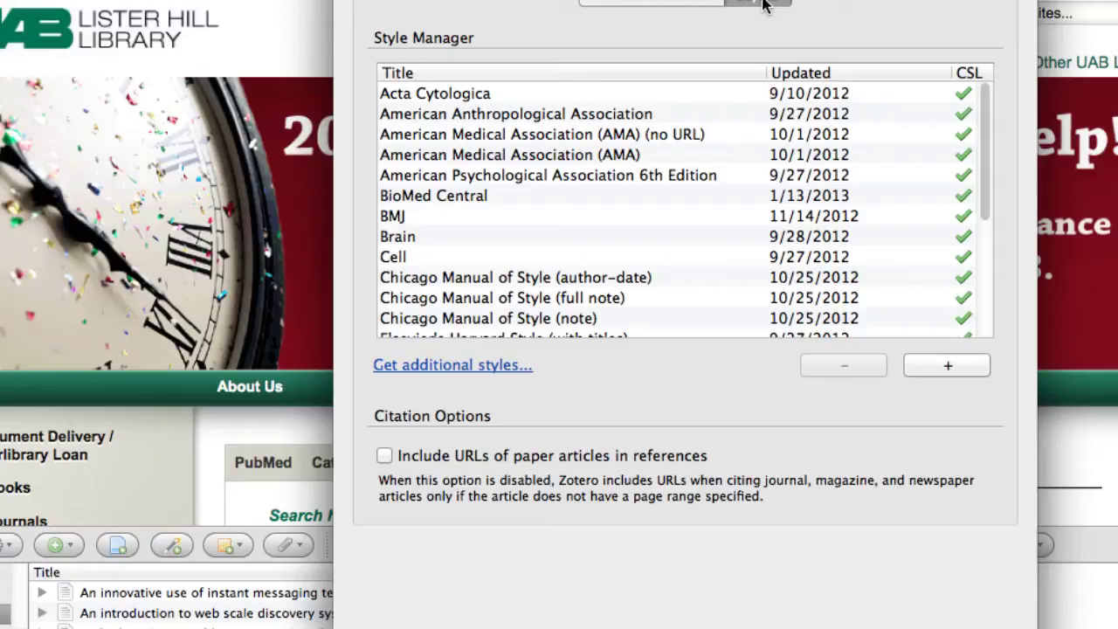
- Delete the Acta Cytologica and American Anthropological Association styles and open Get additional styles
{"action": "left_click", "coordinate": [529, 94]}
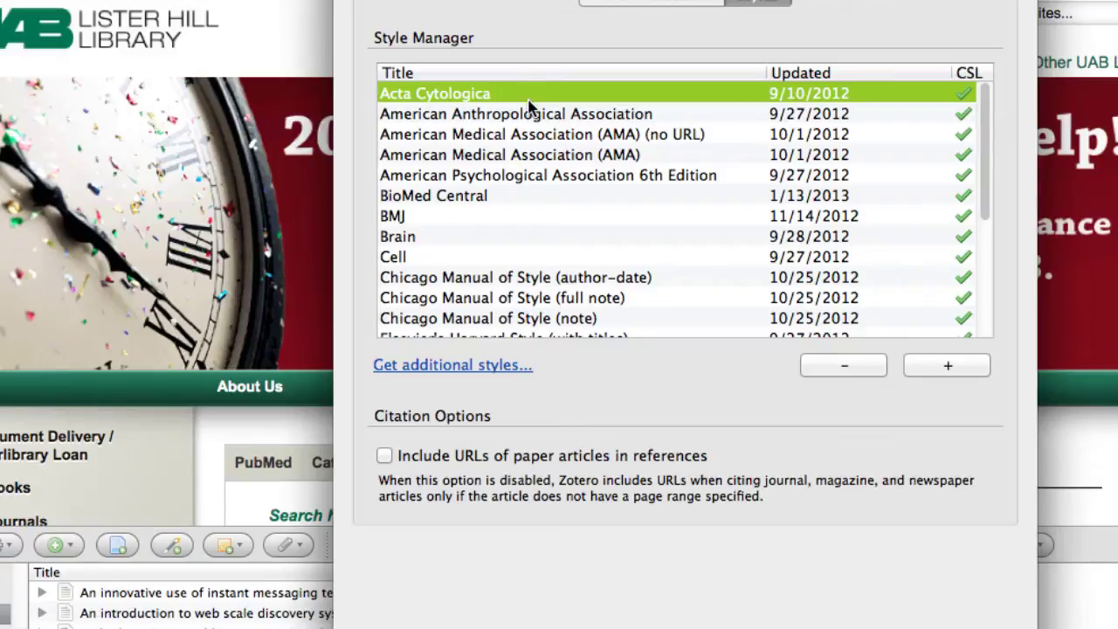
{"action": "left_click", "coordinate": [529, 115], "text": "shift"}
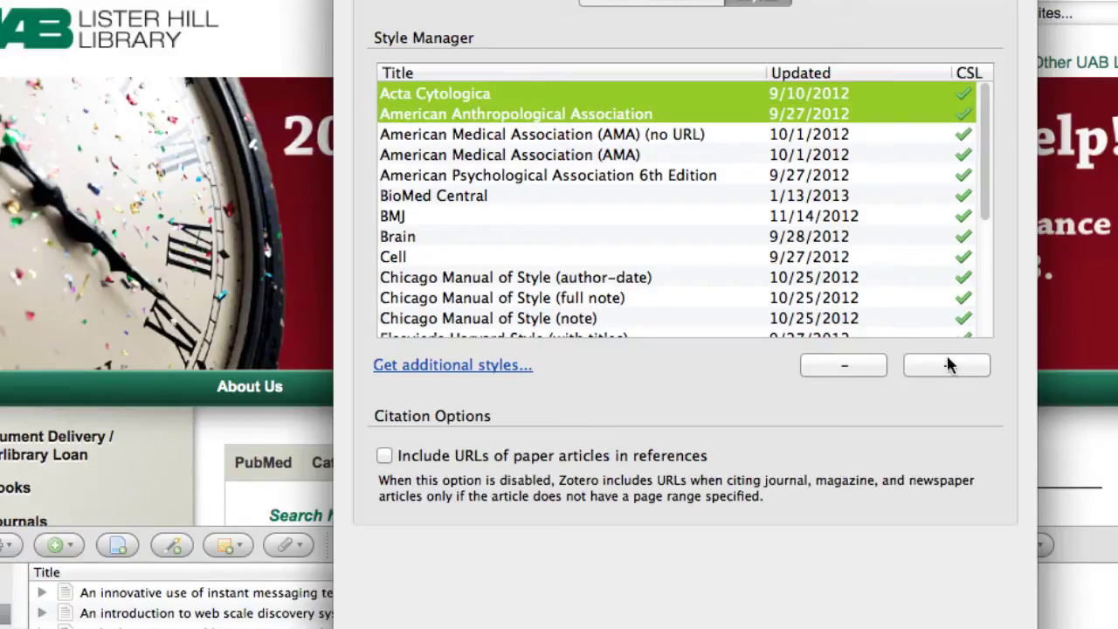
{"action": "left_click", "coordinate": [852, 367]}
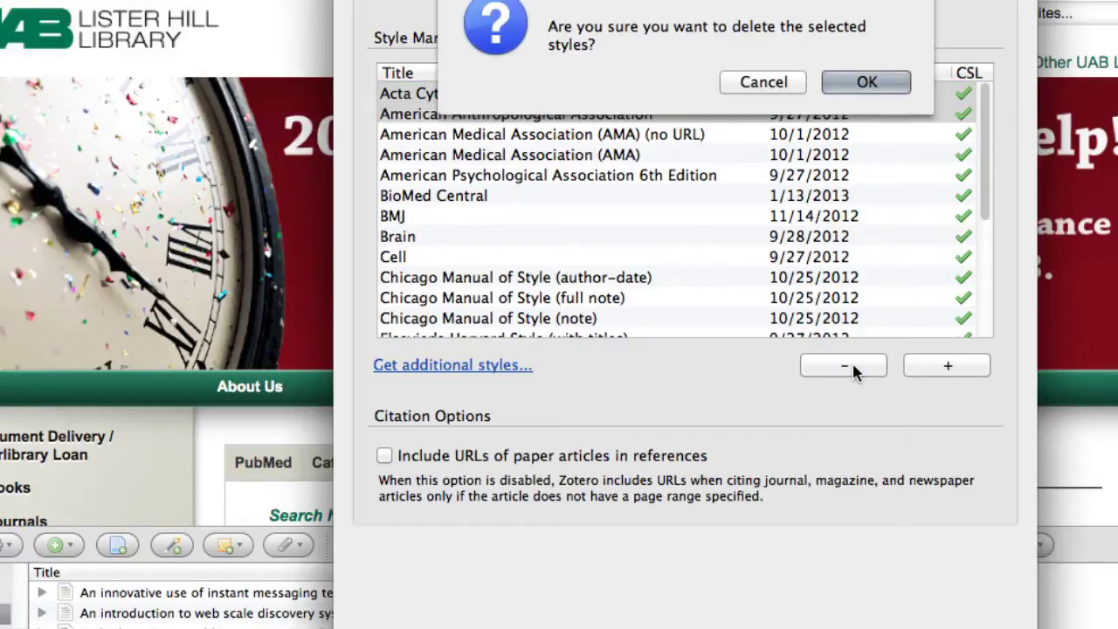
{"action": "left_click", "coordinate": [879, 88]}
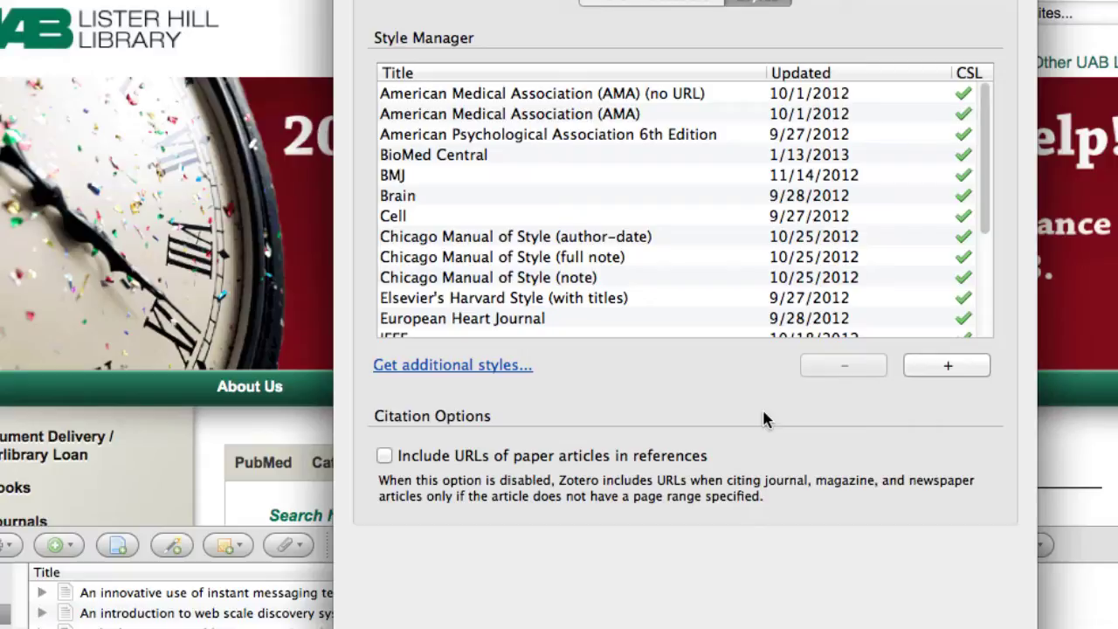
{"action": "left_click", "coordinate": [498, 367]}
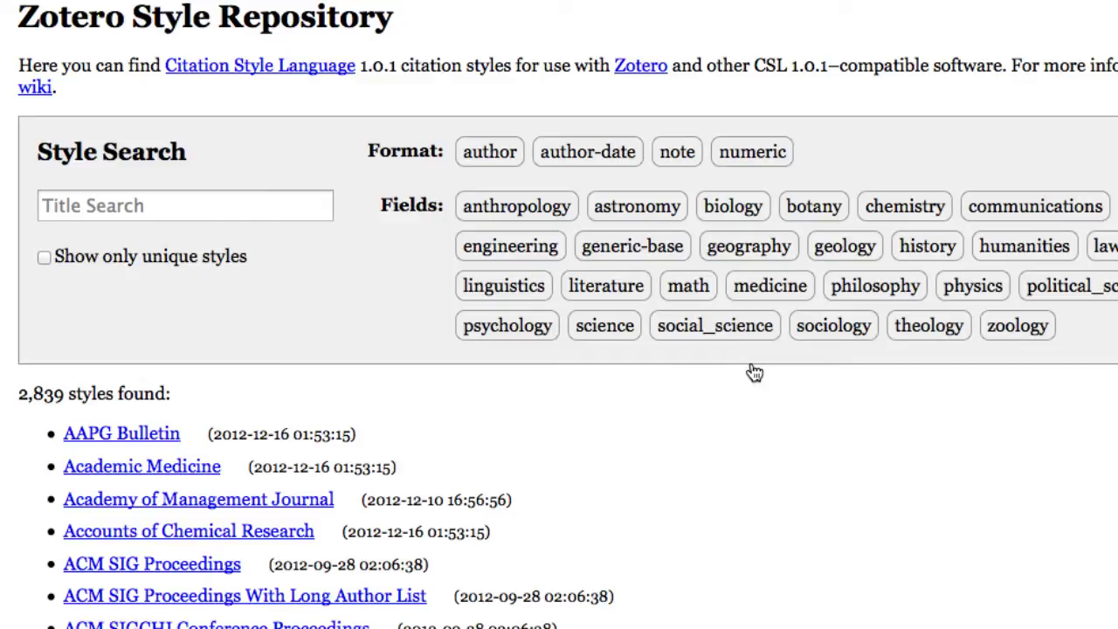
- Search the repository for 'jama' and install the Journal of the American Medical Association (JAMA) style
{"action": "left_click", "coordinate": [200, 201]}
{"action": "type", "text": "jama"}
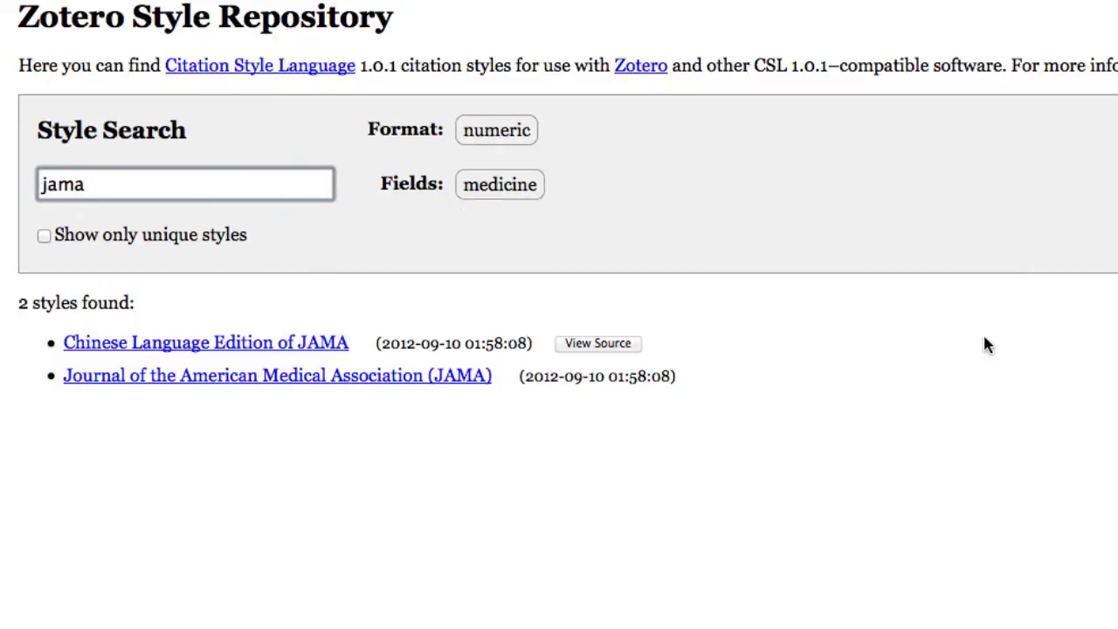
{"action": "mouse_move", "coordinate": [260, 387]}
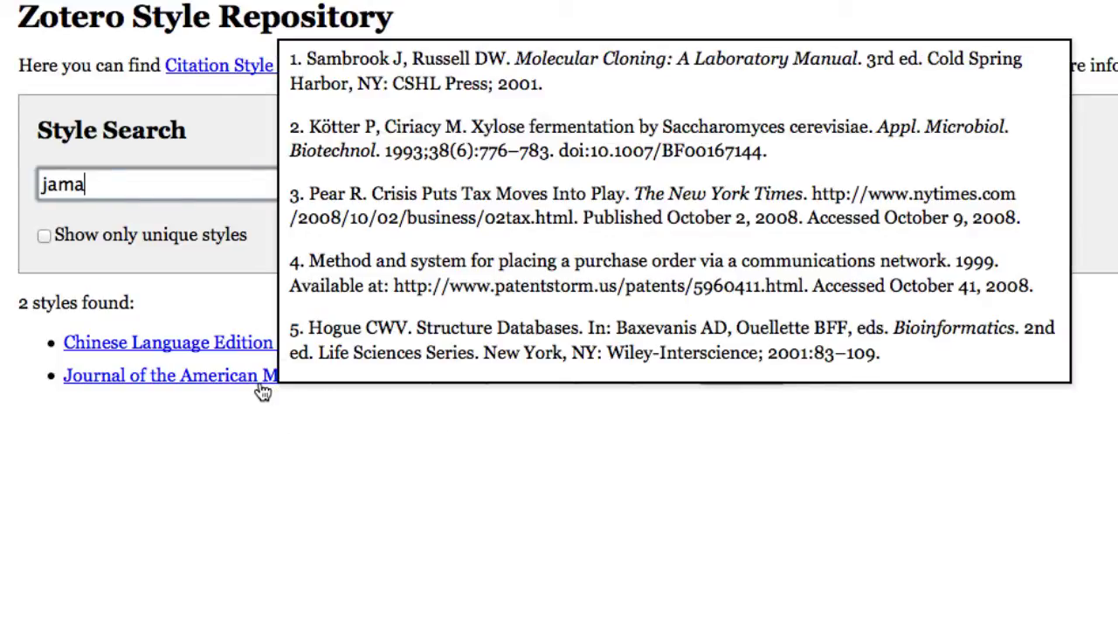
{"action": "left_click", "coordinate": [260, 387]}
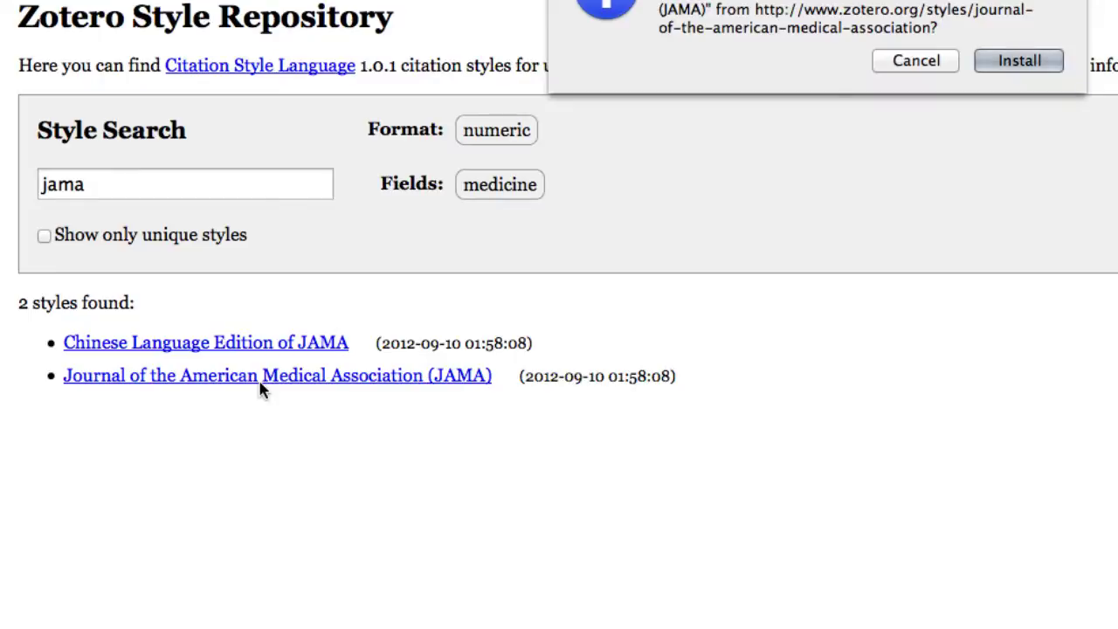
{"action": "left_click", "coordinate": [1019, 63]}
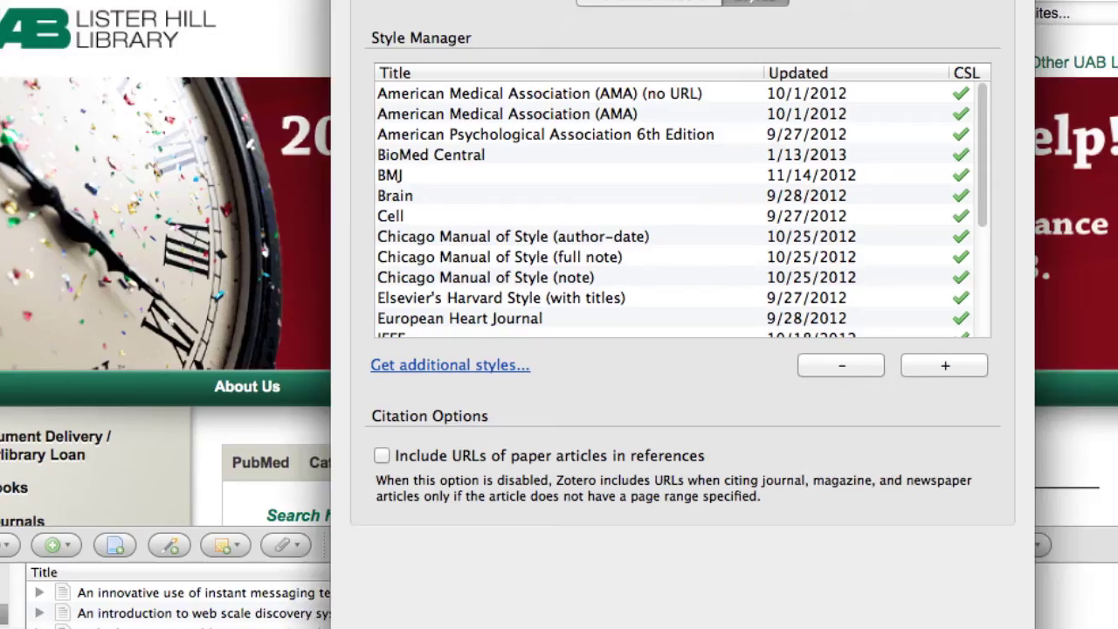
- Scroll the Style Manager list to confirm JAMA is now installed
{"action": "left_click_drag", "start_coordinate": [981, 213], "coordinate": [978, 252]}
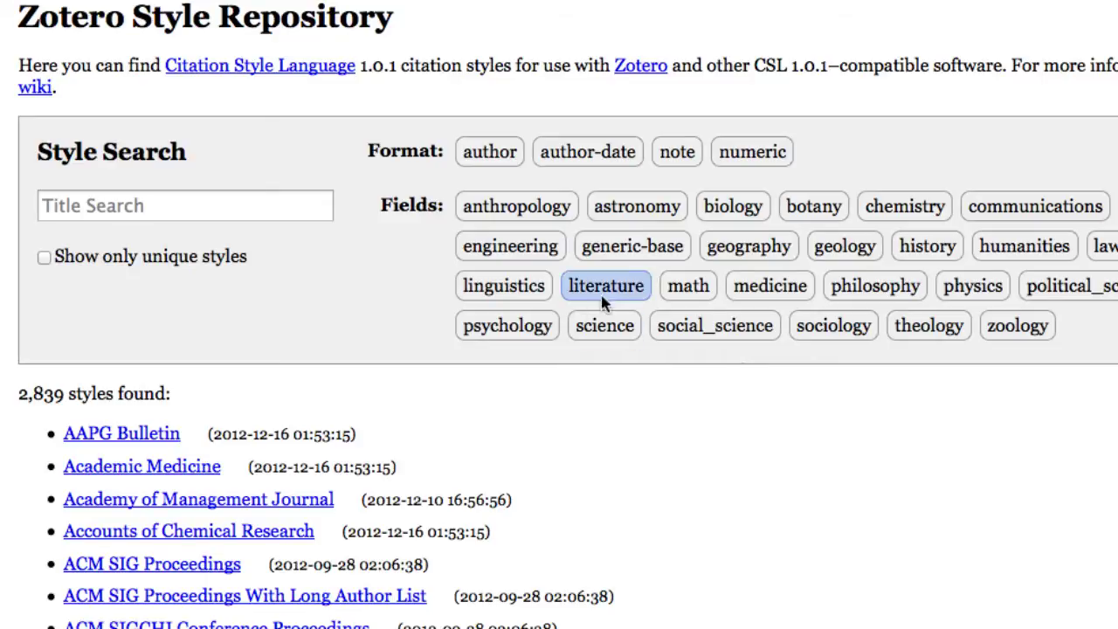
- Filter the repository to unique medicine styles and preview the Anesthesia and Analgesia format
{"action": "left_click", "coordinate": [795, 290]}
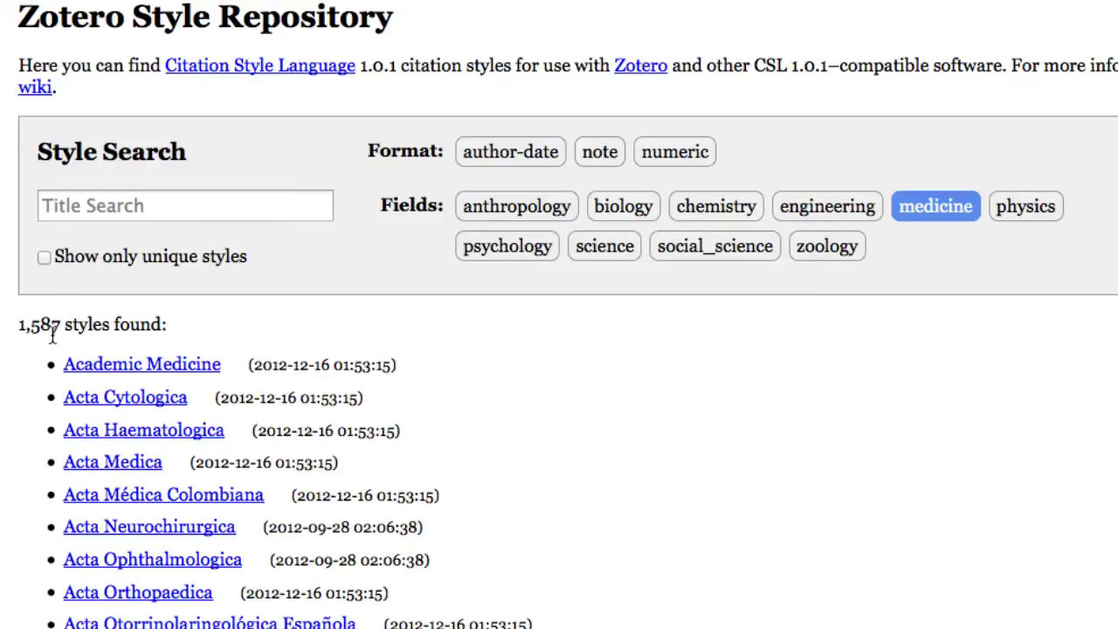
{"action": "left_click", "coordinate": [43, 257]}
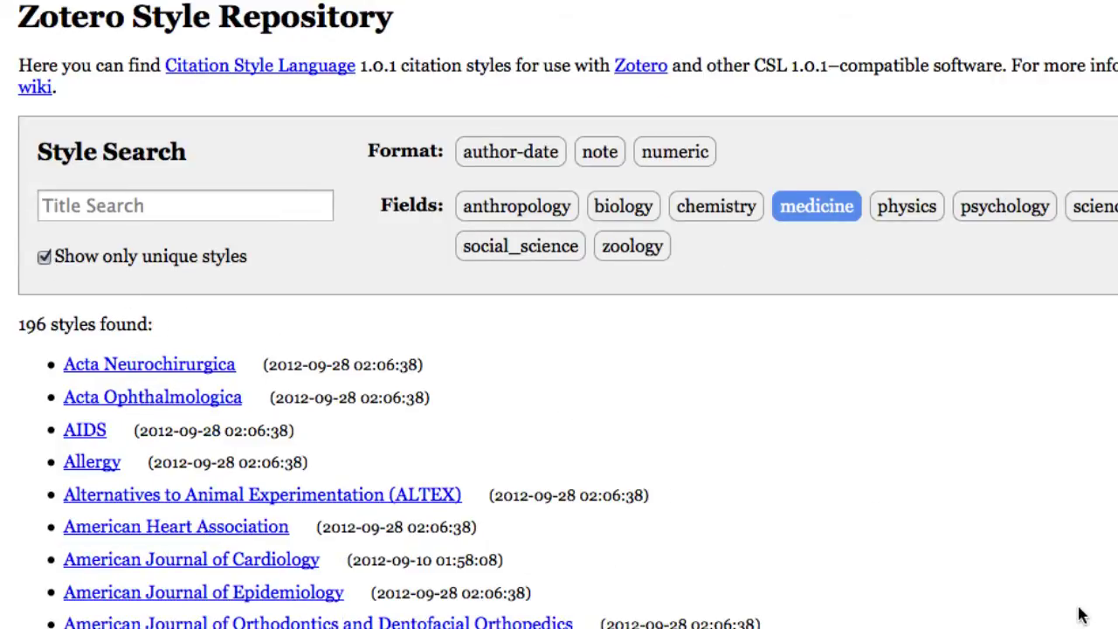
{"action": "scroll", "coordinate": [1082, 603], "scroll_direction": "down", "scroll_amount": 5}
{"action": "scroll", "coordinate": [1081, 599], "scroll_direction": "down", "scroll_amount": 3}
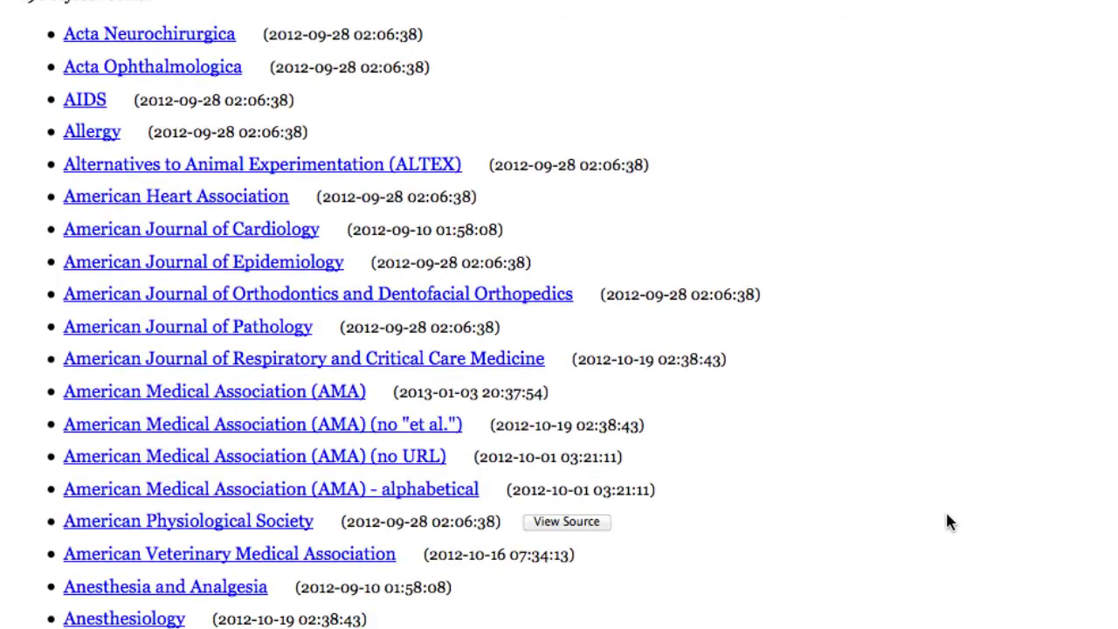
{"action": "mouse_move", "coordinate": [217, 595]}
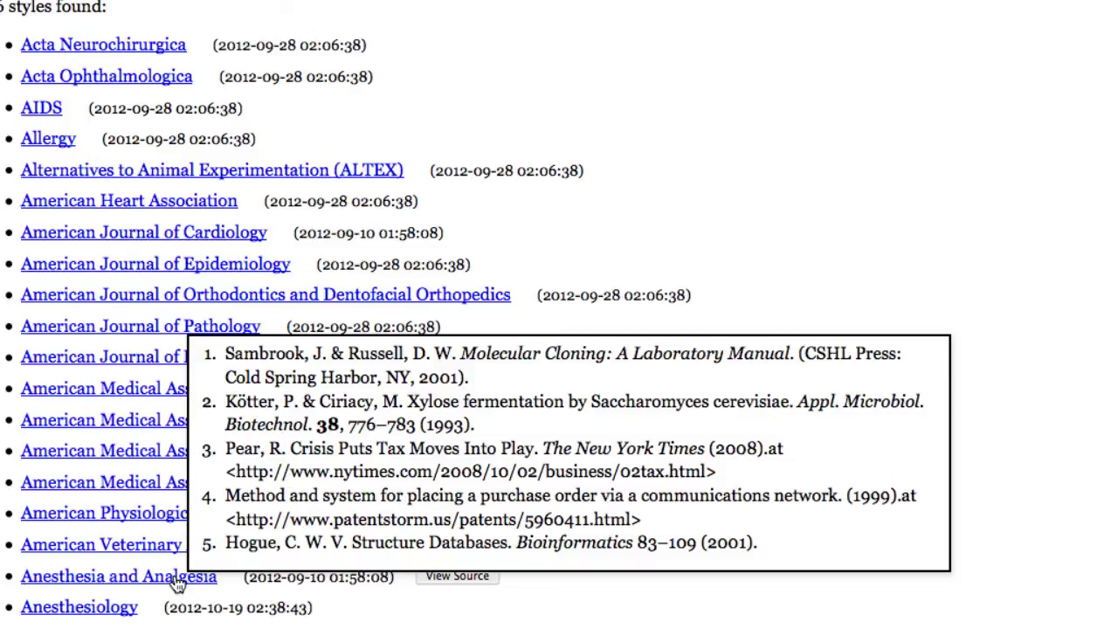
- Save the Anesthesia and Analgesia style source to the Desktop as anesthesia-and-analgesia.csl.xml
{"action": "left_click", "coordinate": [454, 577]}
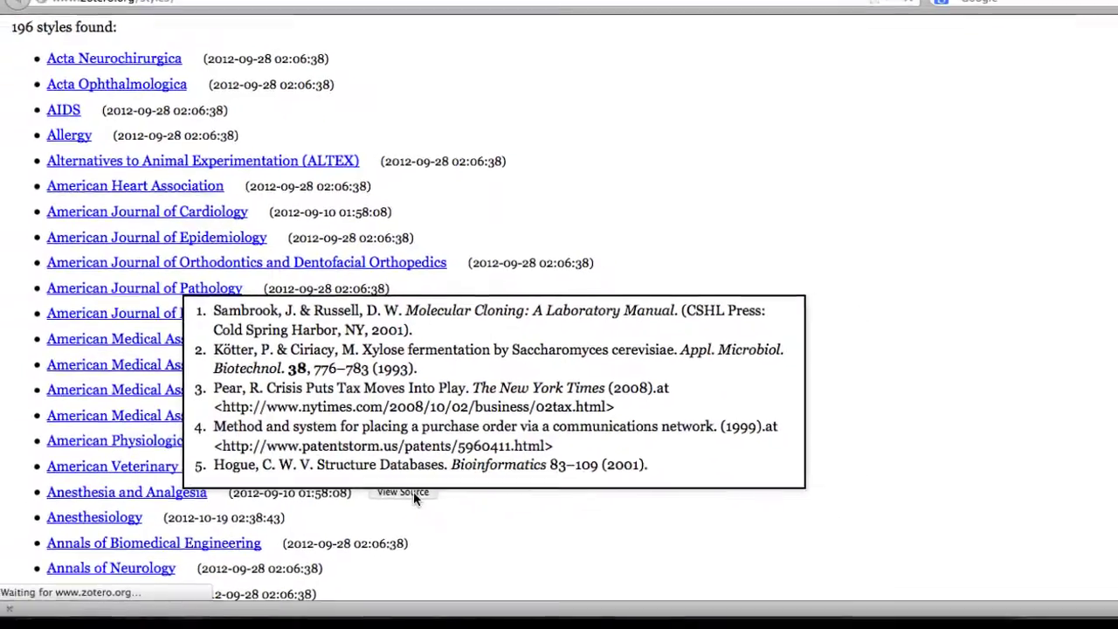
{"action": "right_click", "coordinate": [860, 418]}
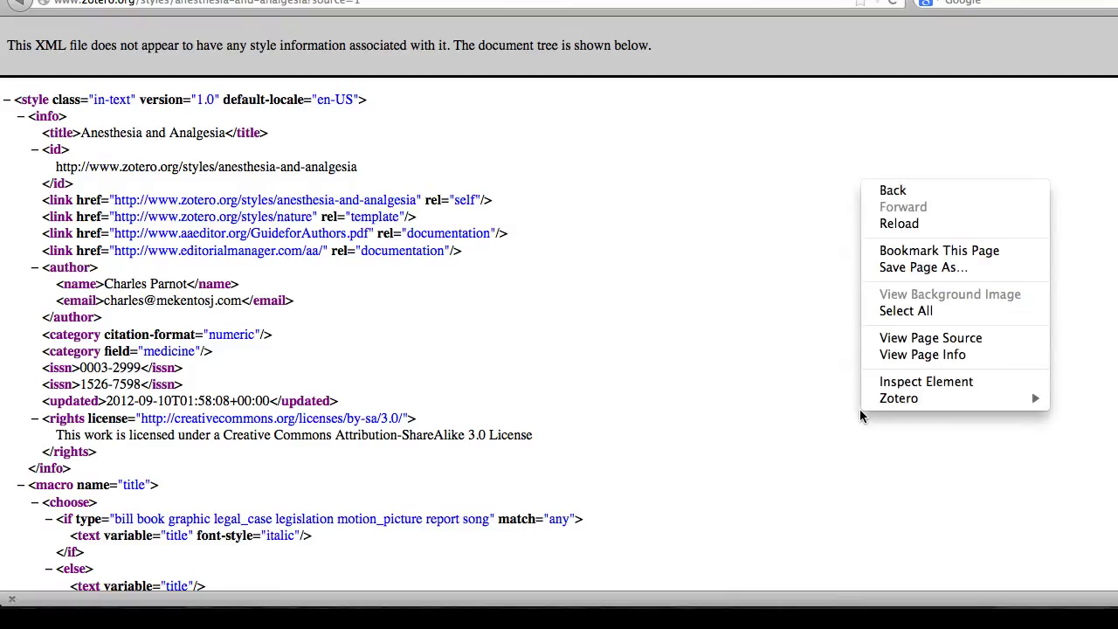
{"action": "left_click", "coordinate": [894, 269]}
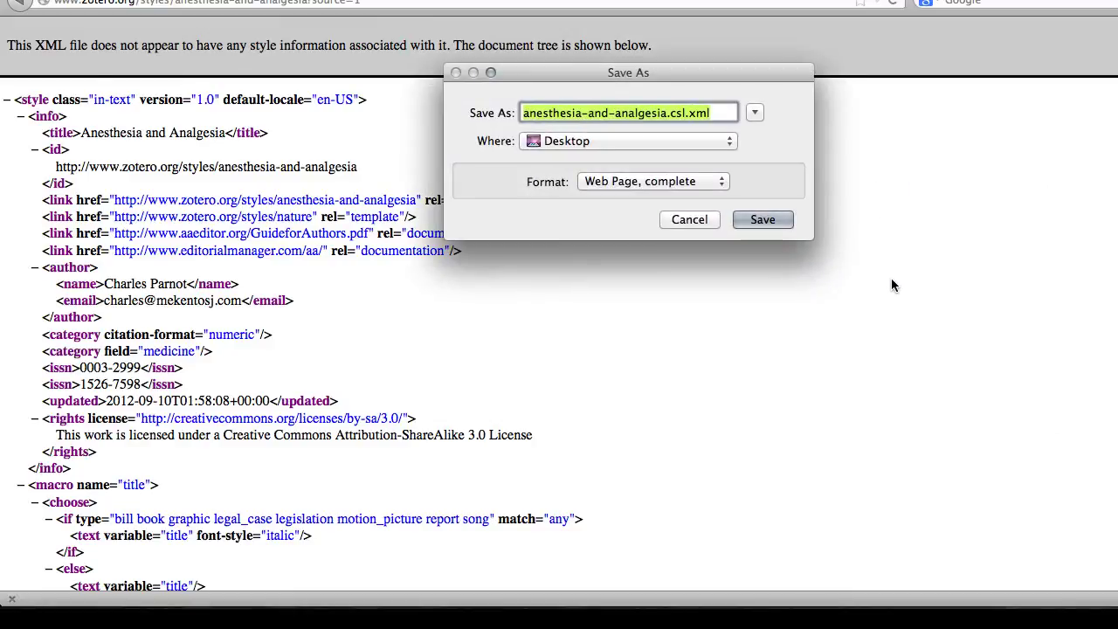
{"action": "left_click", "coordinate": [772, 223]}
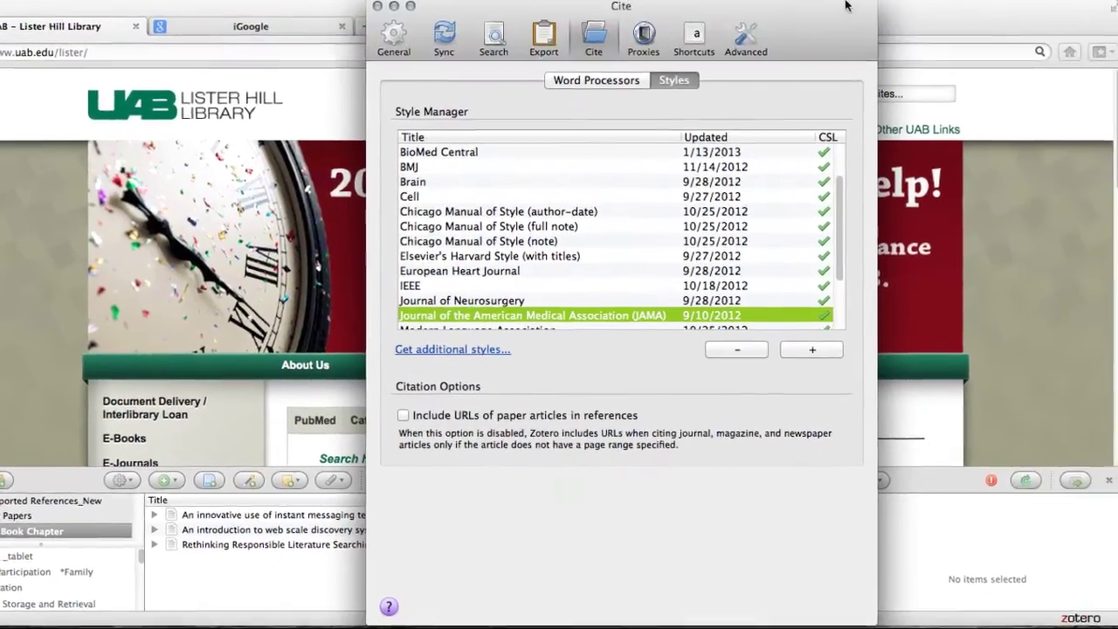
- Close Preferences and install Surgical Neurology International by dropping its .csl file from the Desktop
{"action": "key", "text": "super+w"}
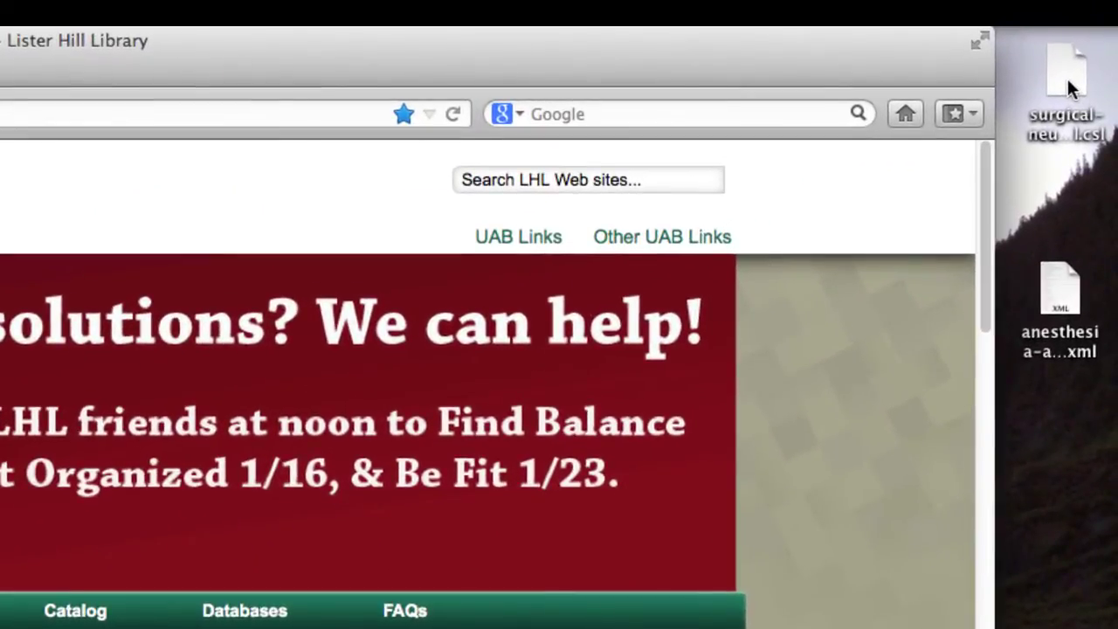
{"action": "left_click_drag", "start_coordinate": [1070, 88], "coordinate": [345, 236]}
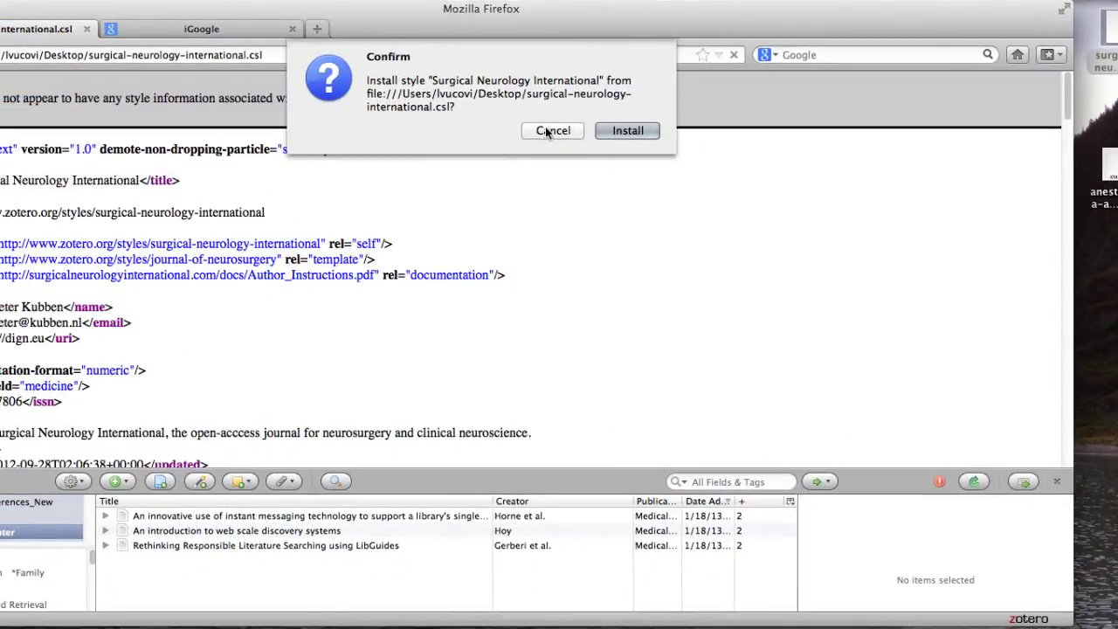
{"action": "left_click", "coordinate": [638, 131]}
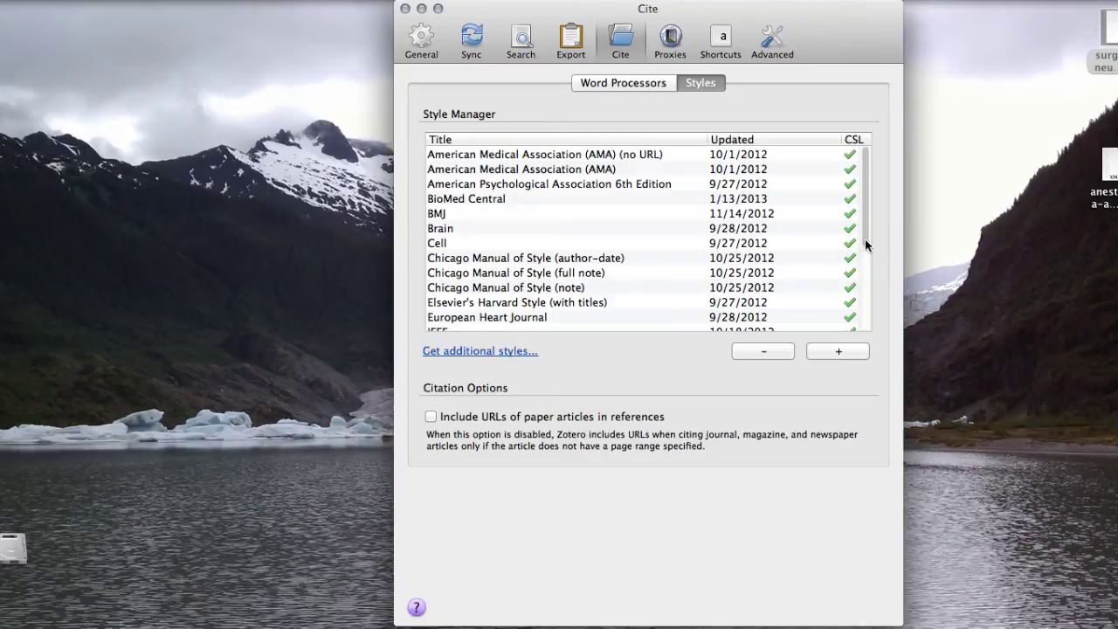
{"action": "left_click_drag", "start_coordinate": [862, 233], "coordinate": [852, 325]}
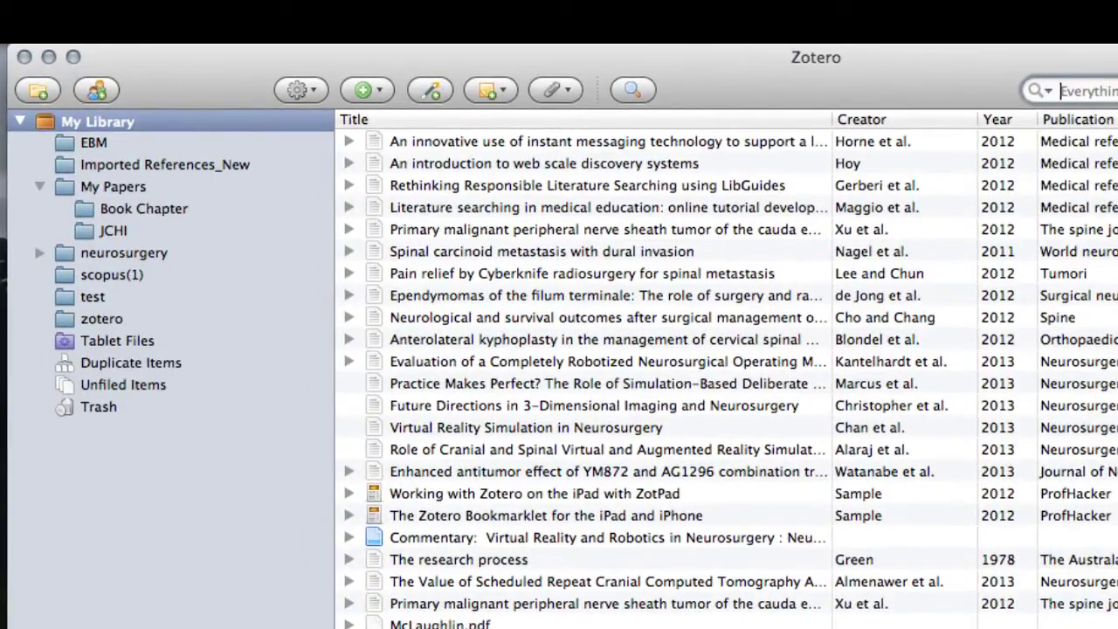
- Reopen Preferences at Cite > Styles and follow Get additional styles to the repository
{"action": "left_click", "coordinate": [298, 90]}
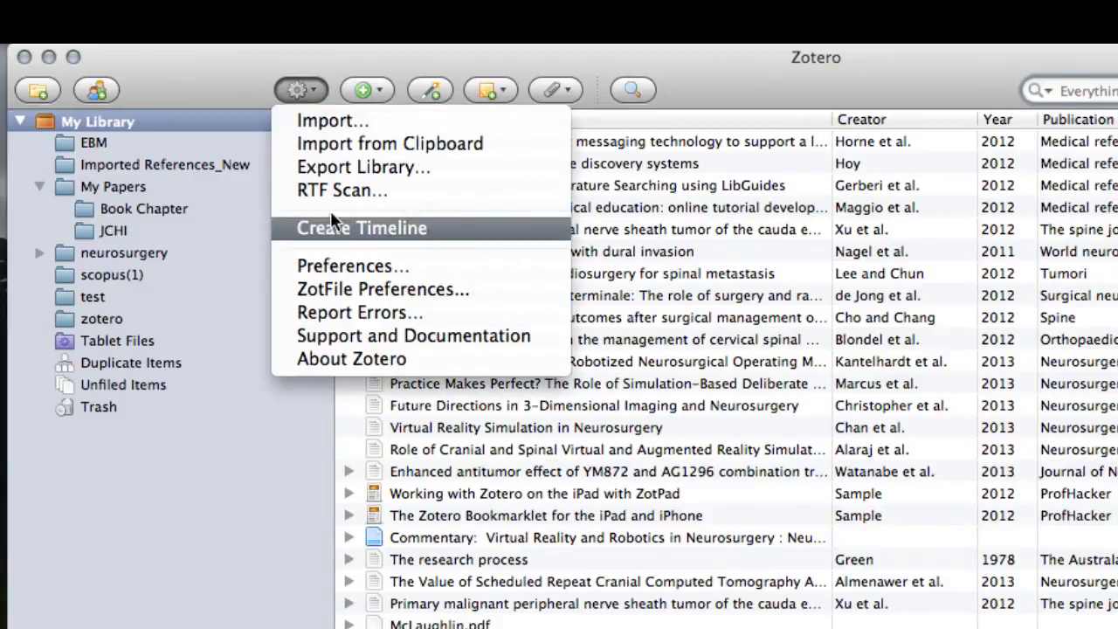
{"action": "left_click", "coordinate": [348, 264]}
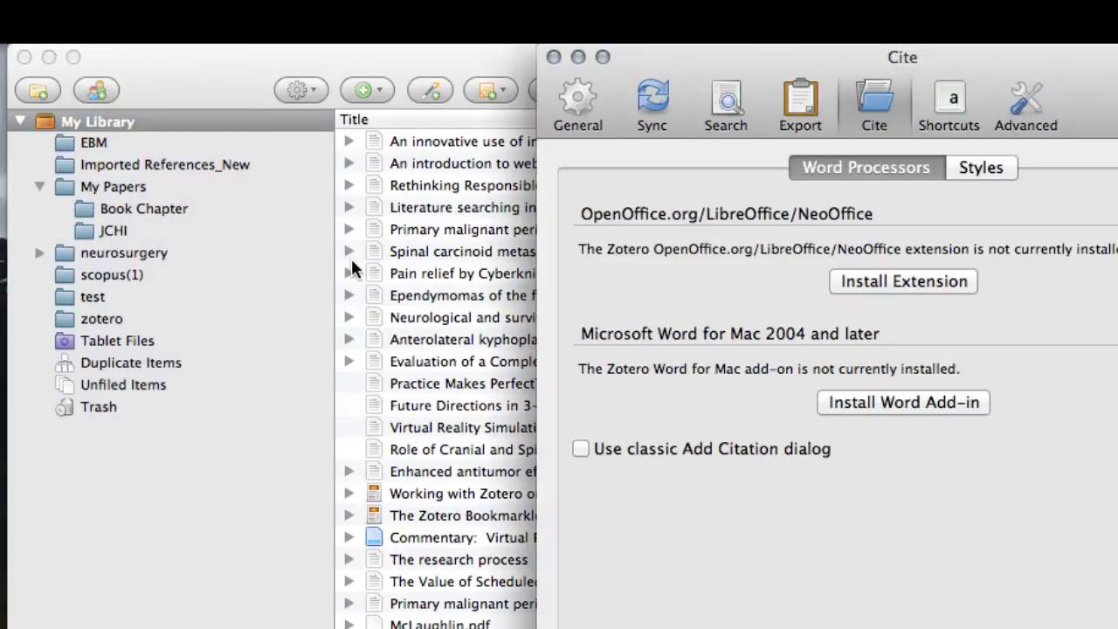
{"action": "left_click", "coordinate": [964, 173]}
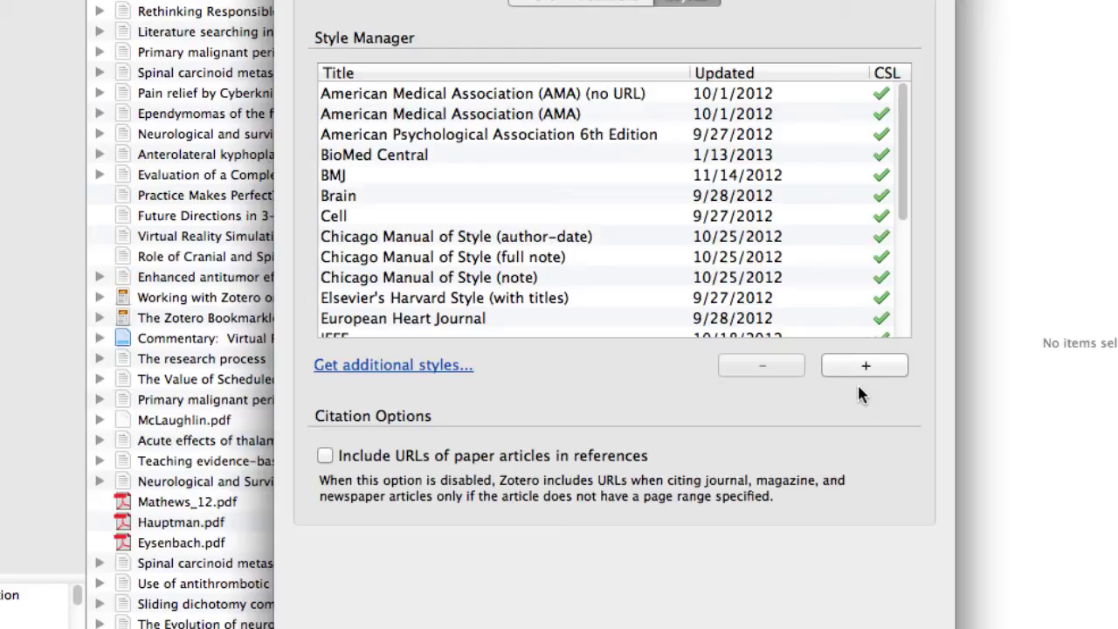
{"action": "left_click", "coordinate": [351, 369]}
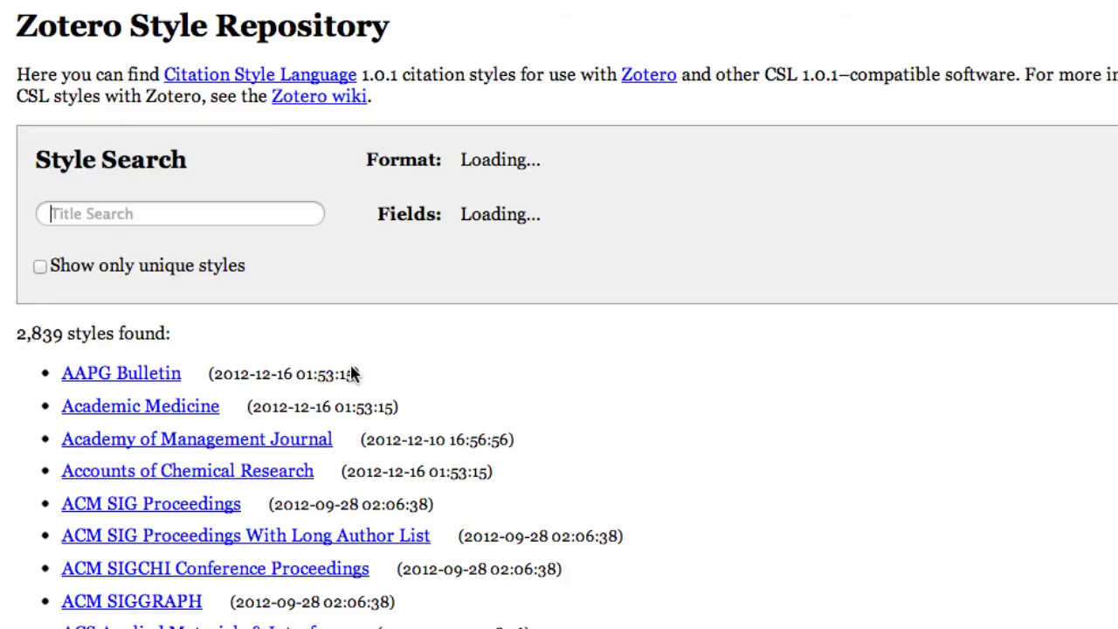
- Save the Academic Medicine style source to the Desktop as academic-medicine.csl, keeping the .csl extension
{"action": "left_click", "coordinate": [445, 479]}
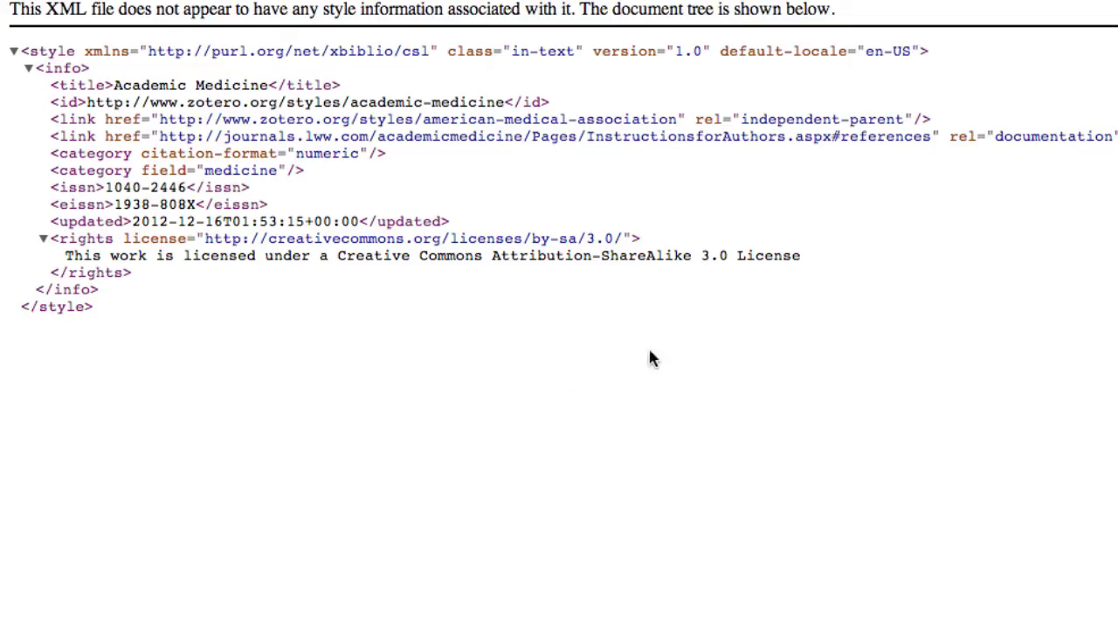
{"action": "right_click", "coordinate": [920, 241]}
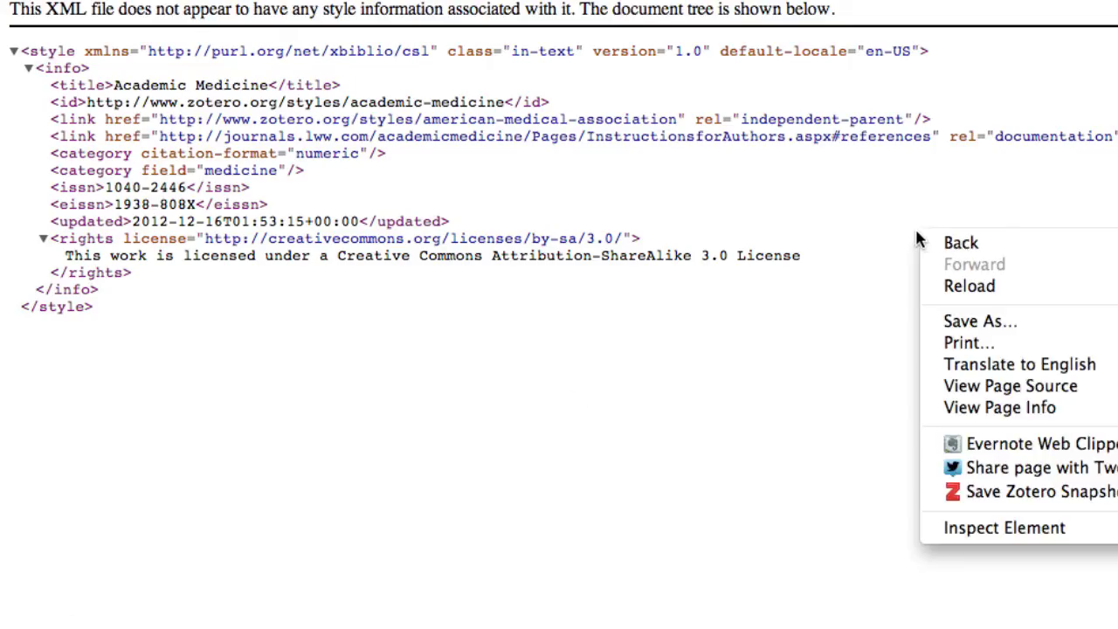
{"action": "left_click", "coordinate": [970, 332]}
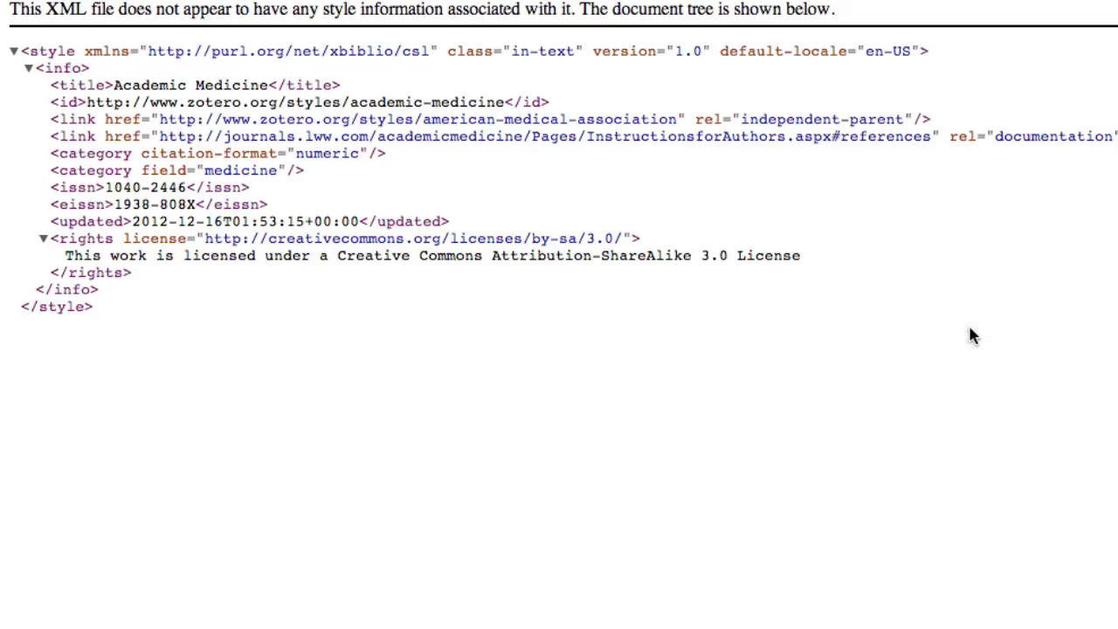
{"action": "left_click", "coordinate": [722, 28]}
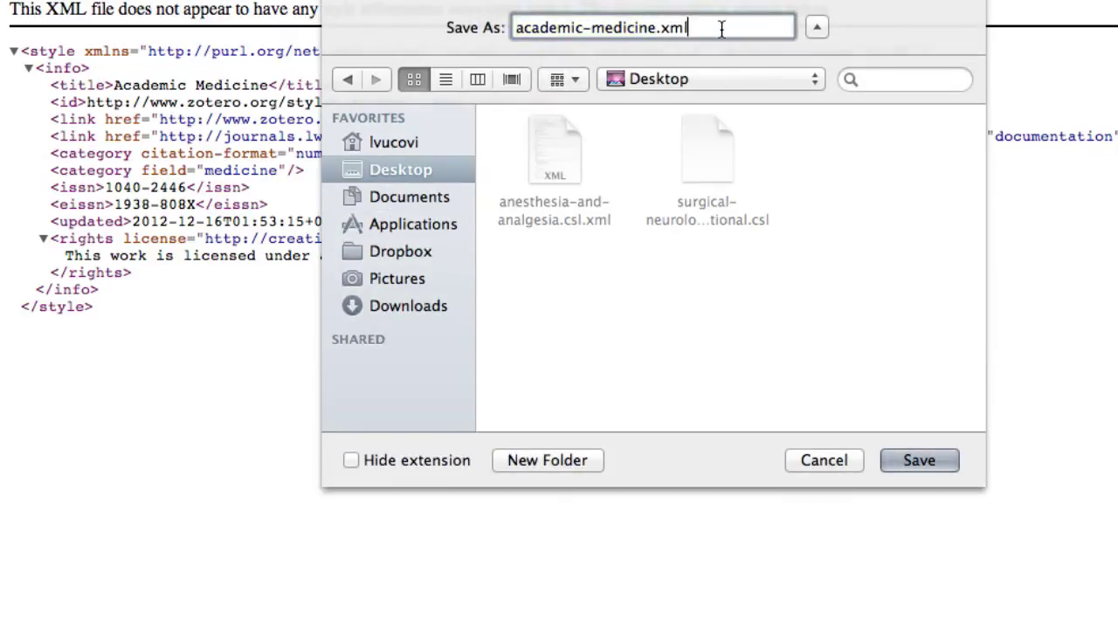
{"action": "key", "text": "BackSpace"}
{"action": "key", "text": "BackSpace"}
{"action": "key", "text": "BackSpace"}
{"action": "type", "text": "csl"}
{"action": "left_click", "coordinate": [936, 463]}
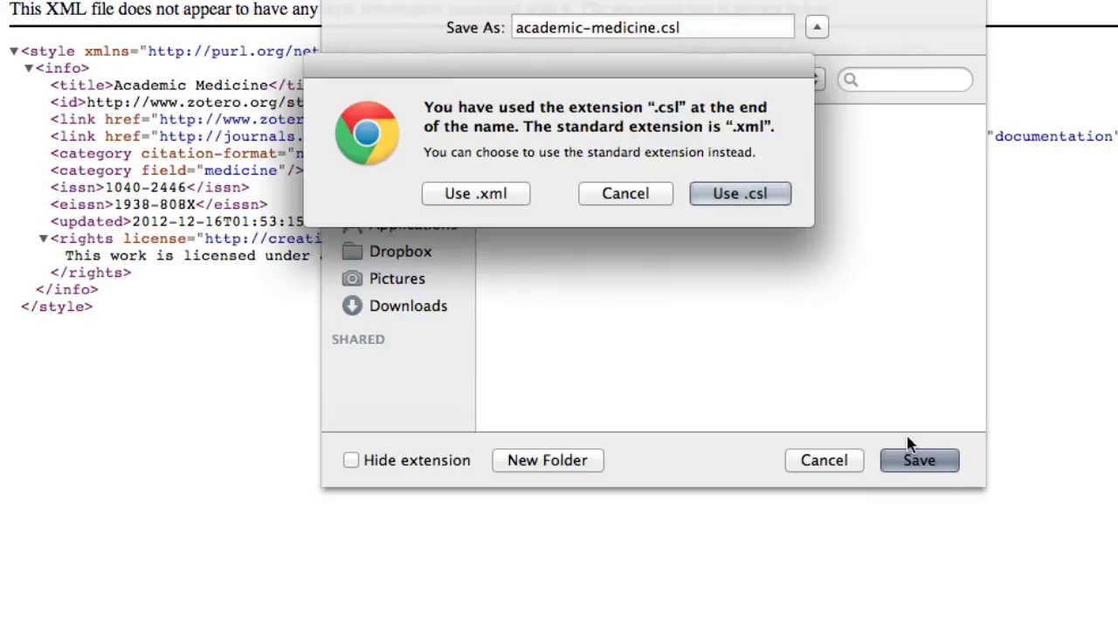
{"action": "left_click", "coordinate": [727, 194]}
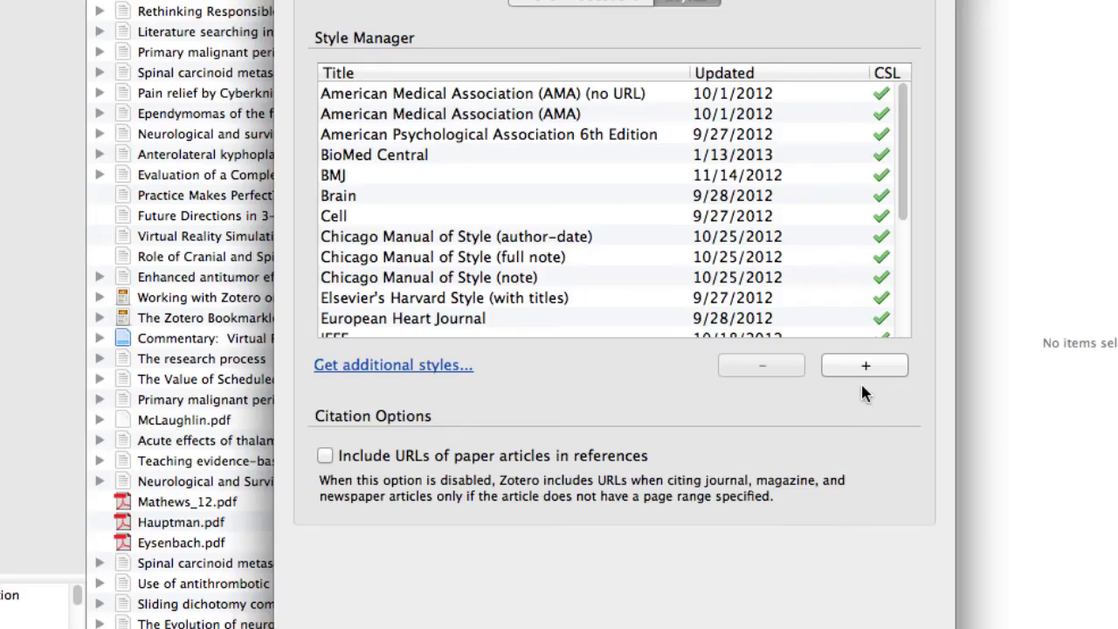
- Add the Academic Medicine style from academic-medicine.csl on the Desktop and confirm its installation
{"action": "left_click", "coordinate": [857, 368]}
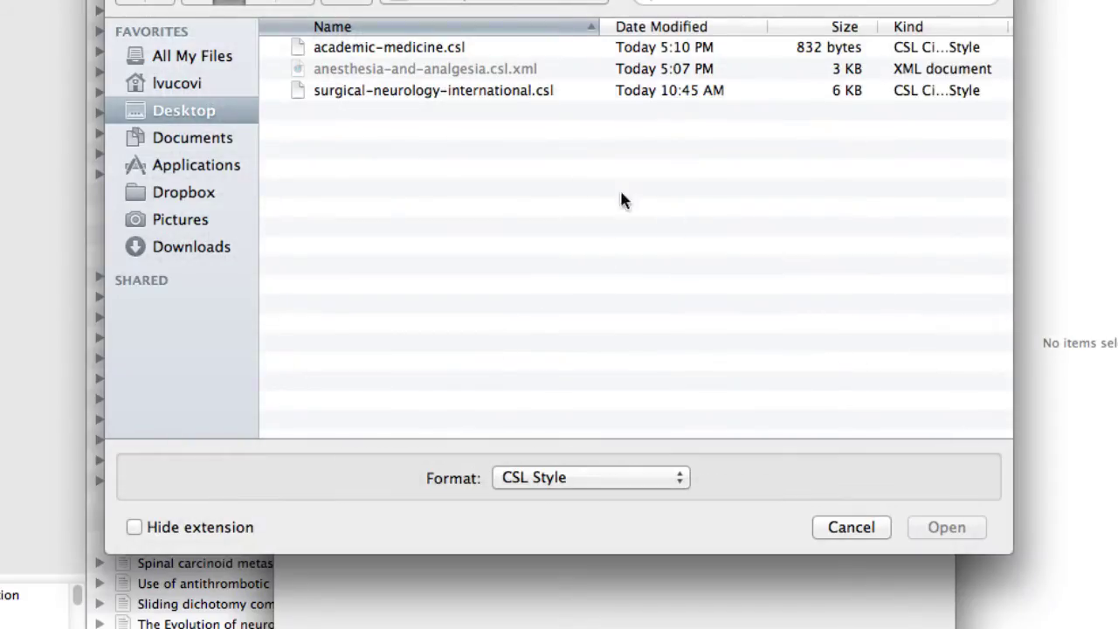
{"action": "left_click", "coordinate": [432, 47]}
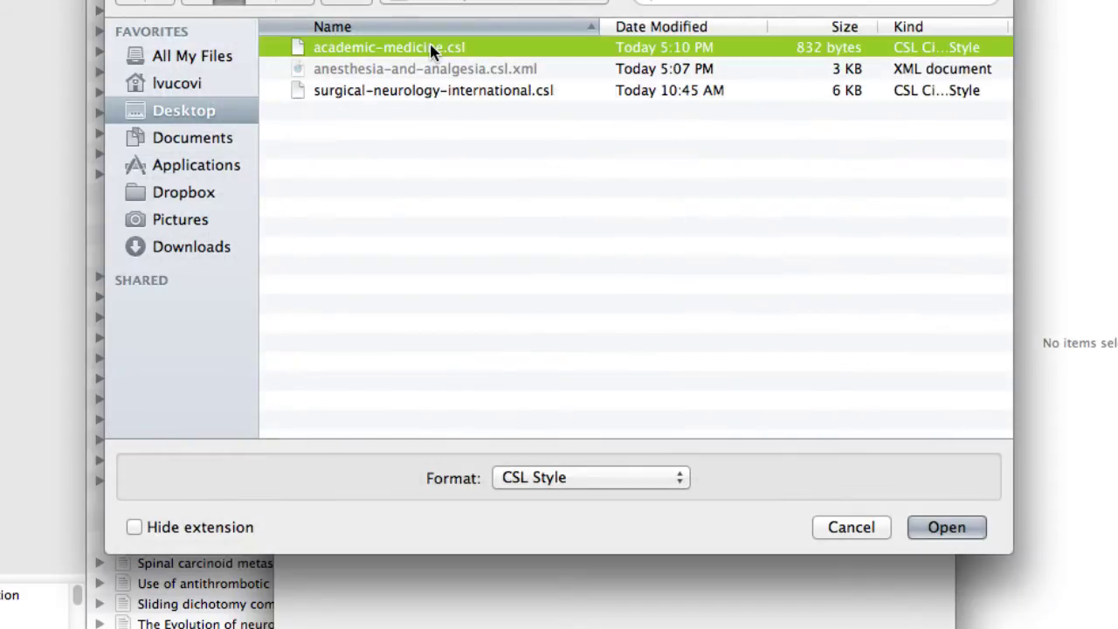
{"action": "left_click", "coordinate": [931, 529]}
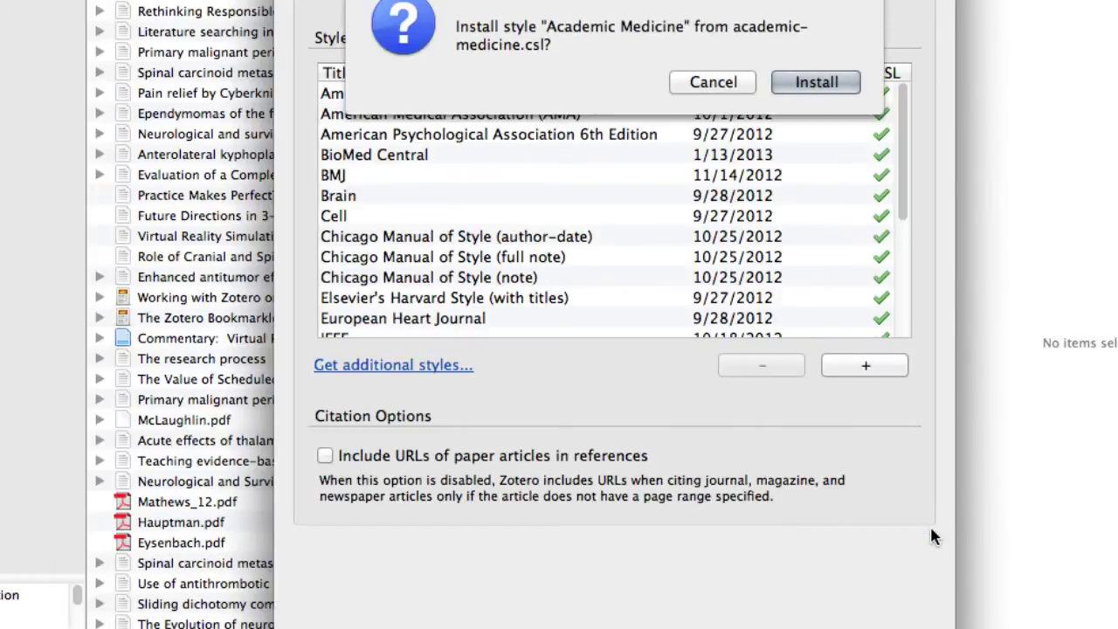
{"action": "left_click", "coordinate": [814, 83]}
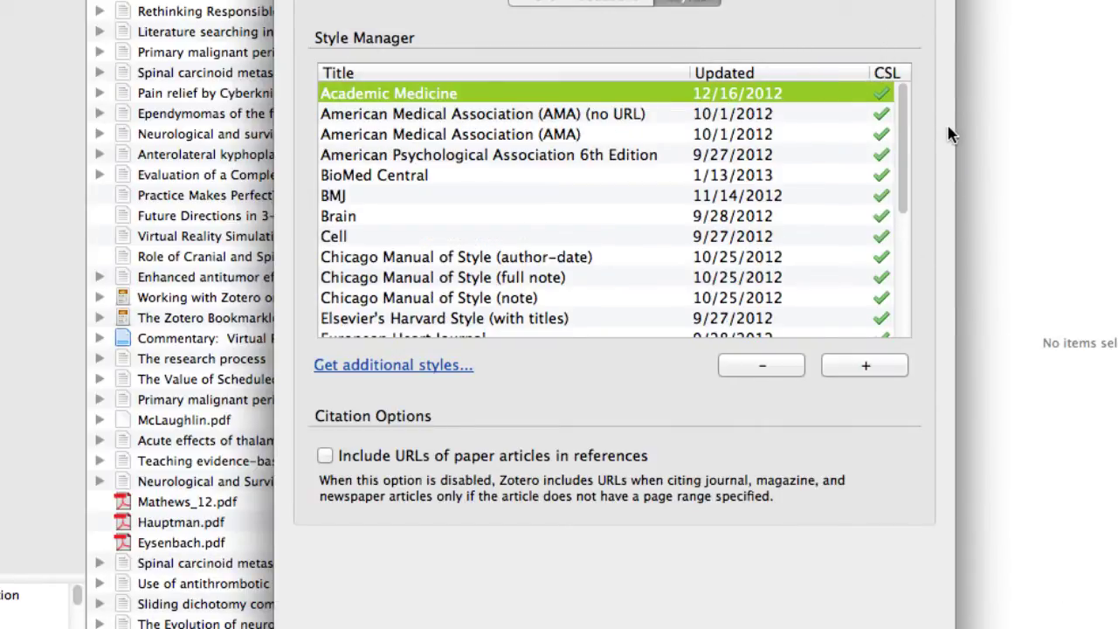